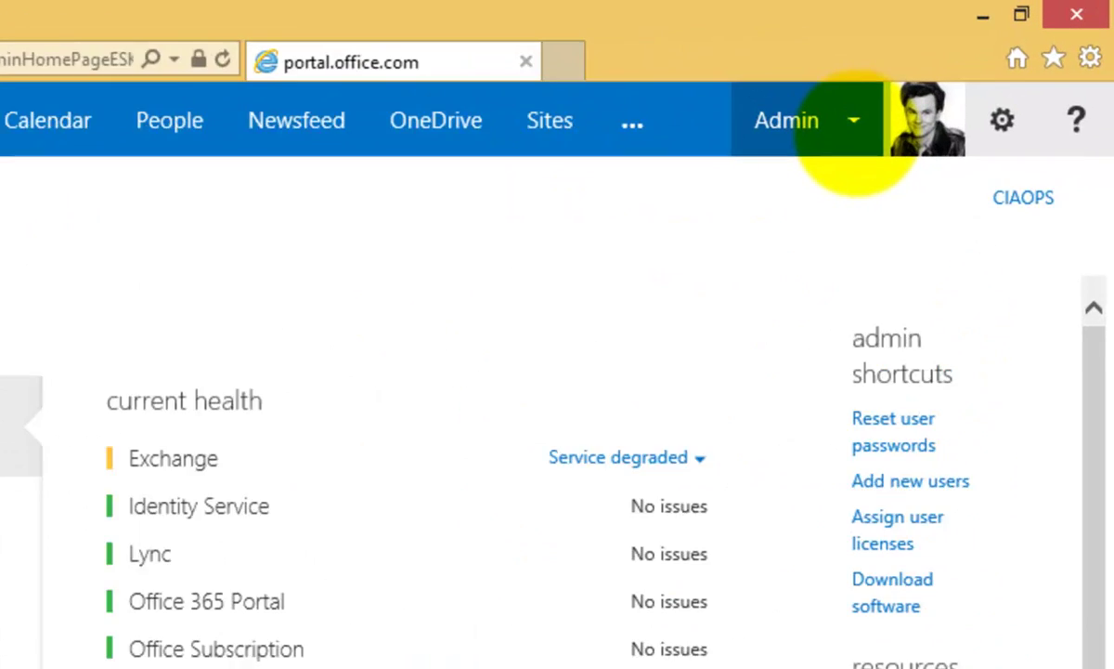
# Step: Switch to the SharePoint admin center from the Admin menu to reach its site collections list
pyautogui.click(773, 167)
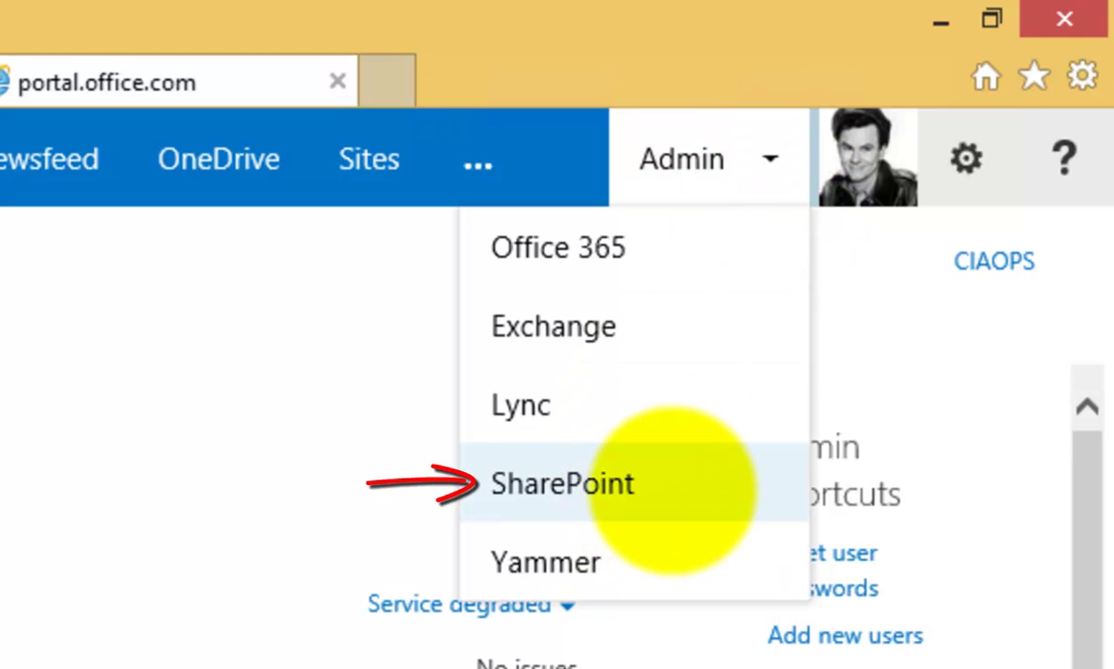
pyautogui.click(671, 487)
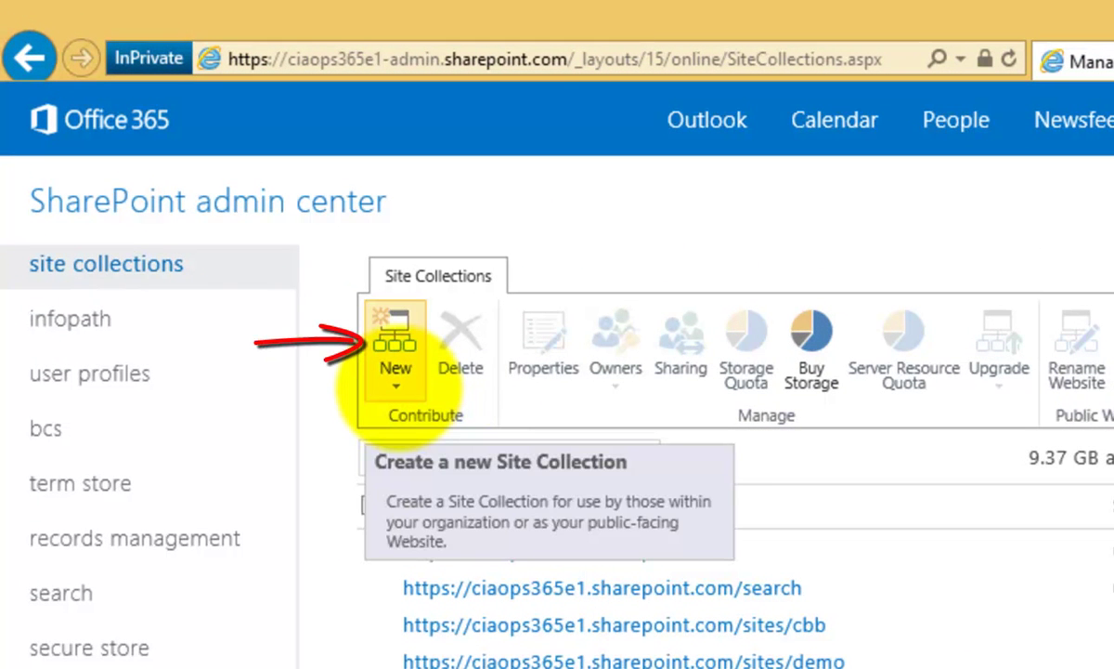
# Step: Start a new Private Site Collection from the New menu
pyautogui.click(397, 387)
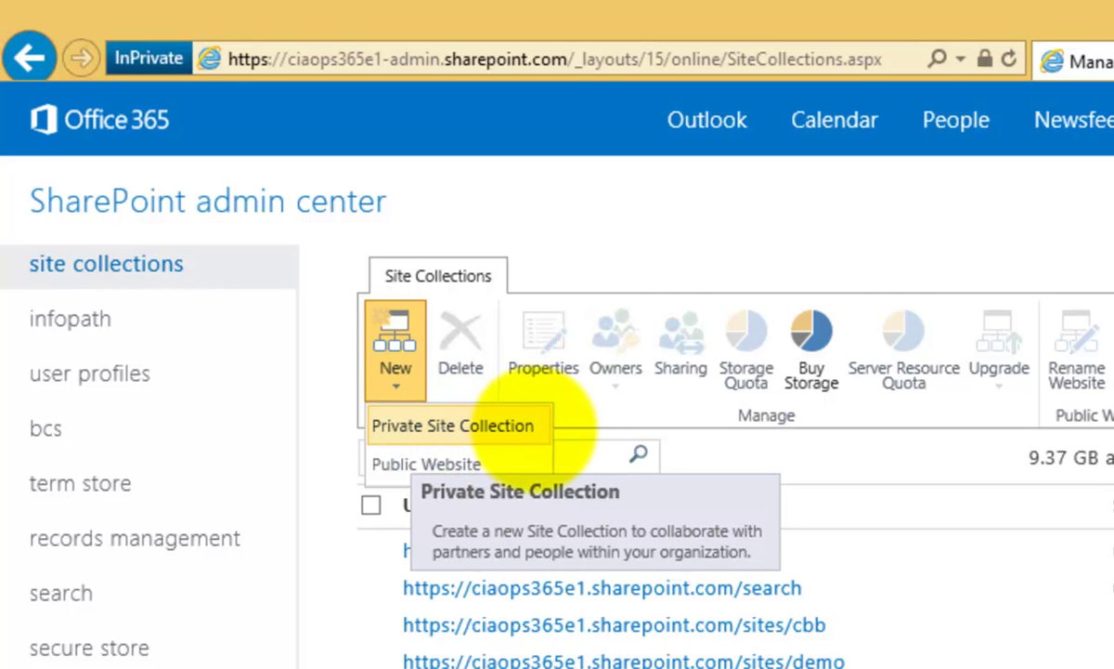
pyautogui.click(539, 427)
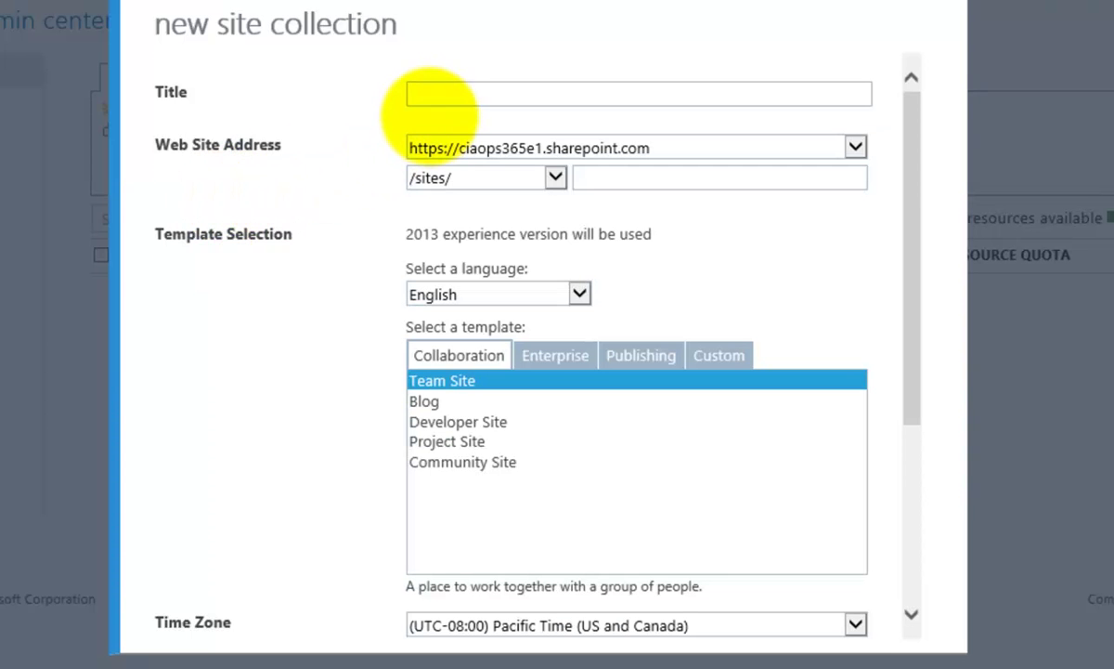
# Step: Enter 'Tutorial' as the title and 'tutorial' after the /sites/ path prefix
pyautogui.click(429, 94)
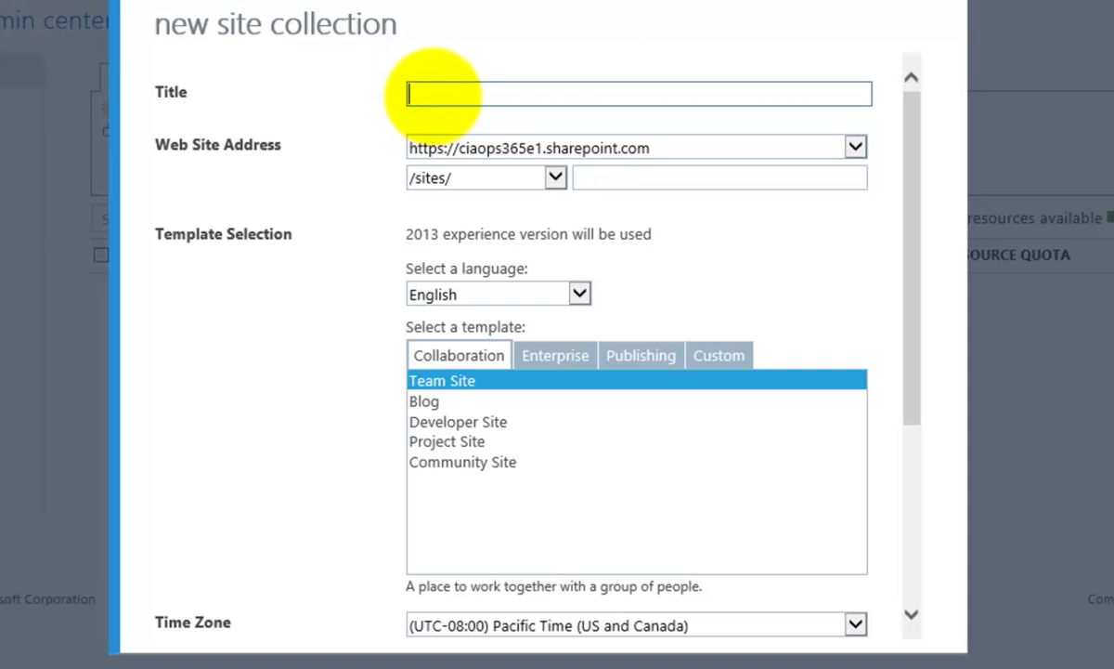
pyautogui.write('Tutorial')
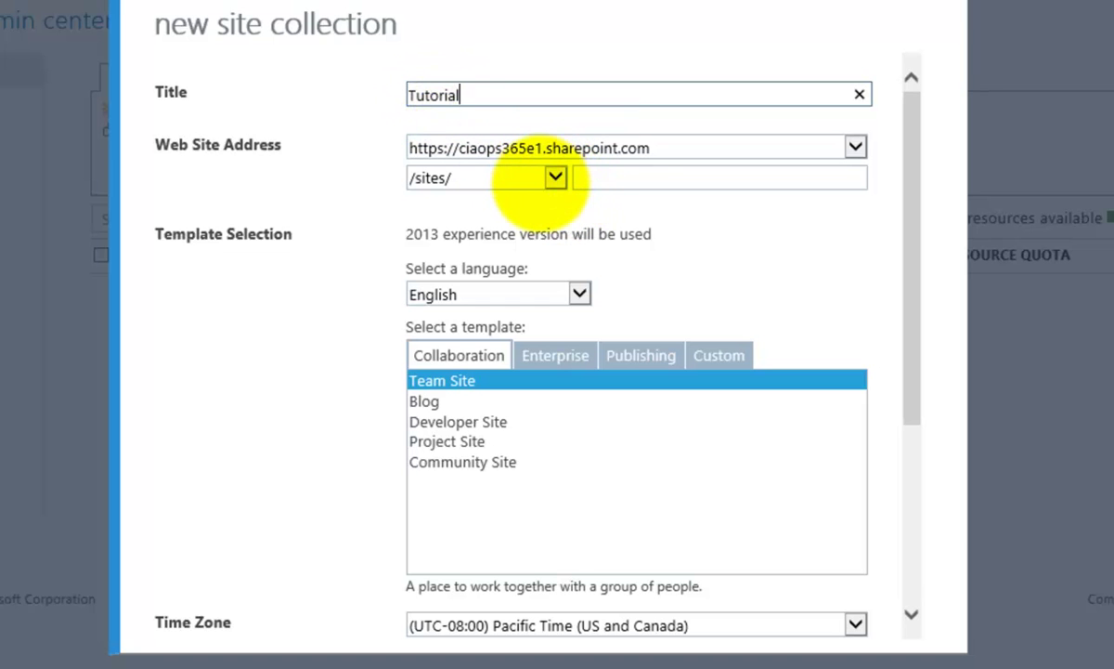
pyautogui.click(553, 181)
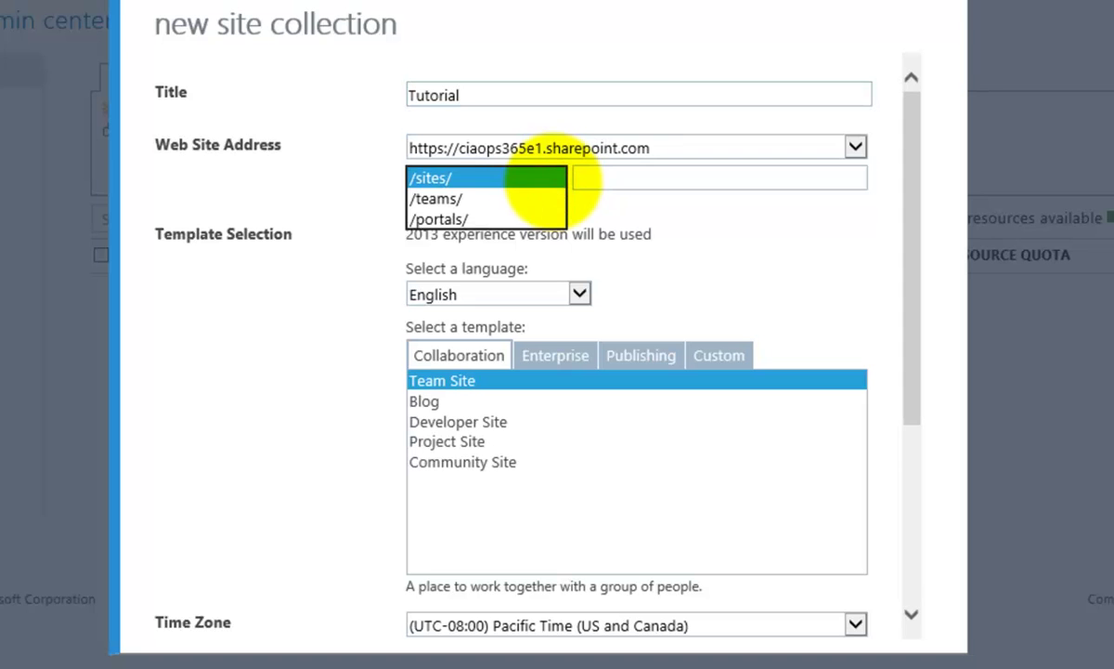
pyautogui.click(552, 185)
pyautogui.click(592, 177)
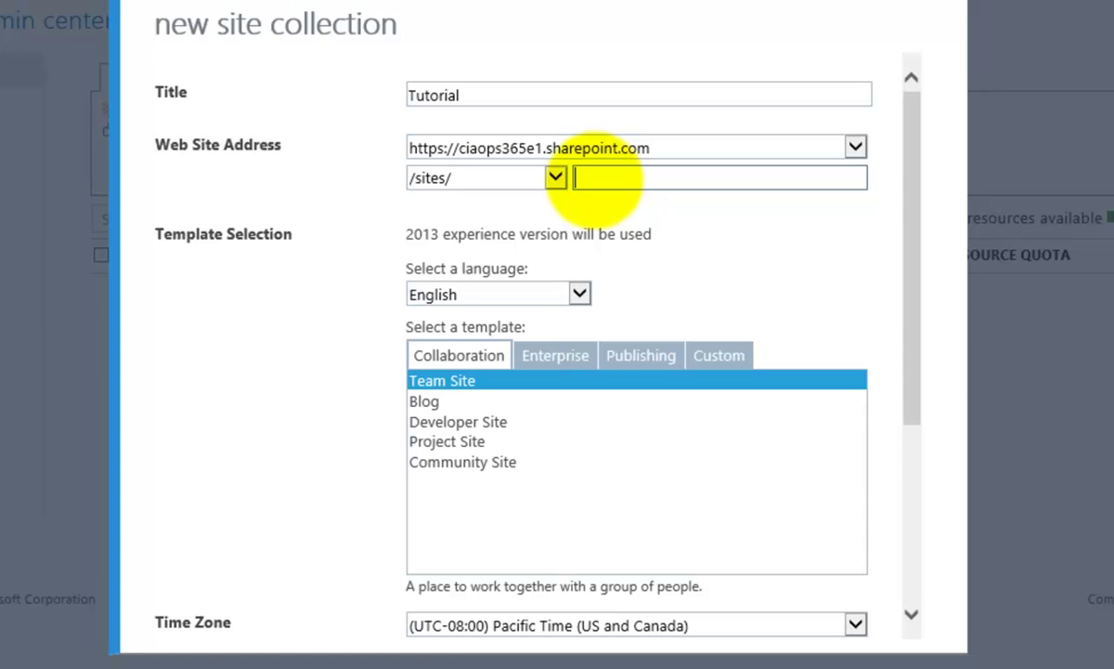
pyautogui.write('tutorial')
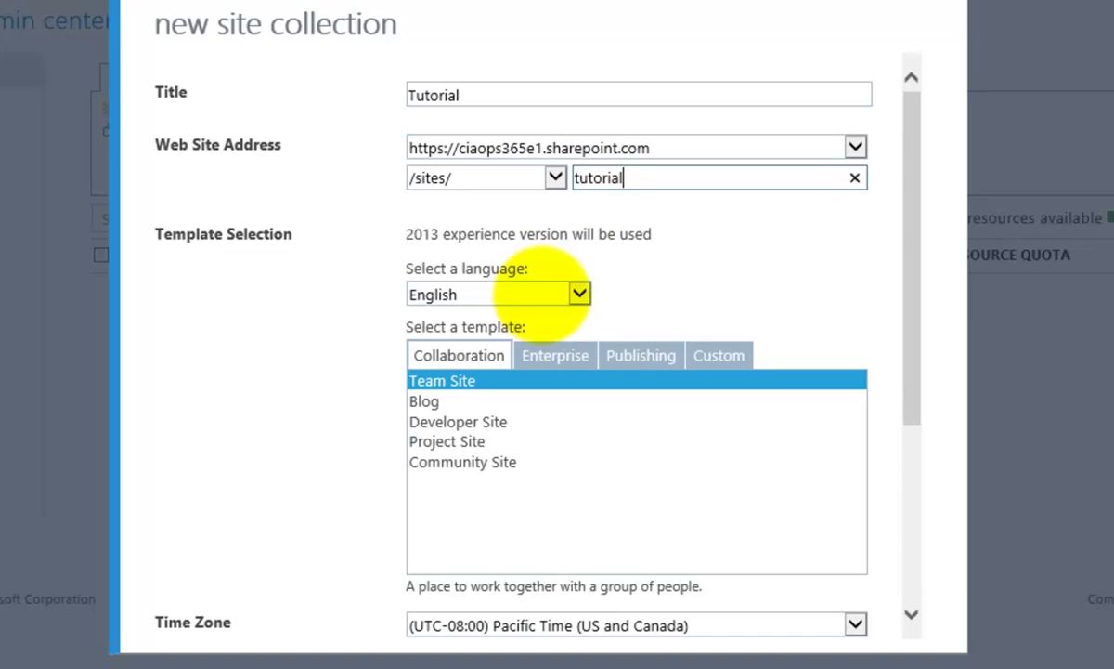
pyautogui.click(579, 293)
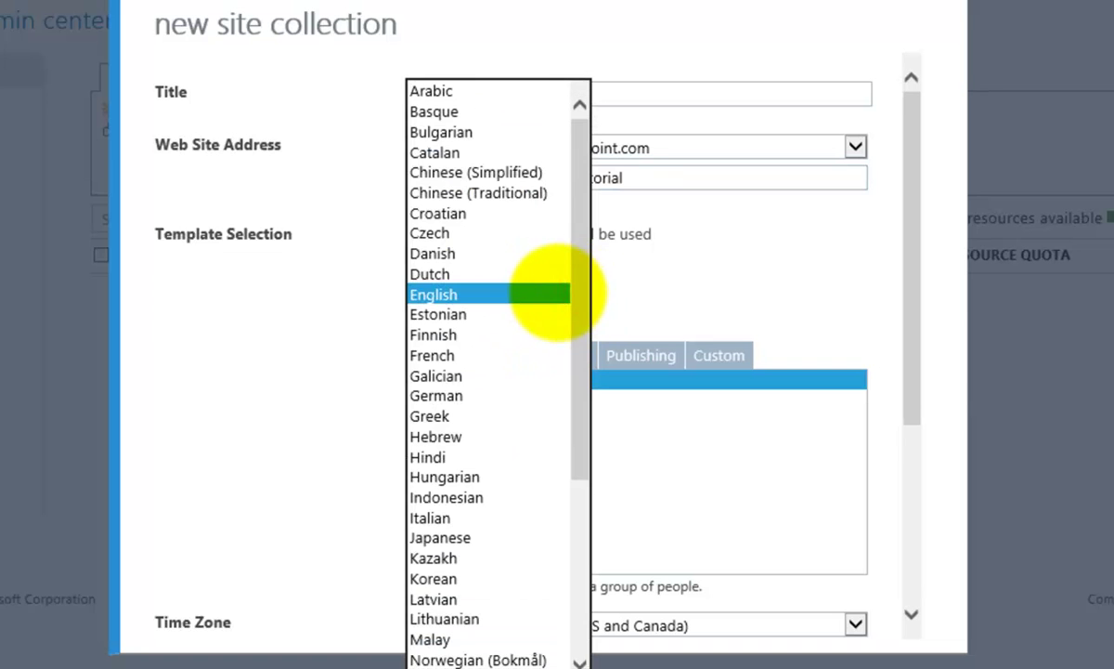
pyautogui.click(547, 291)
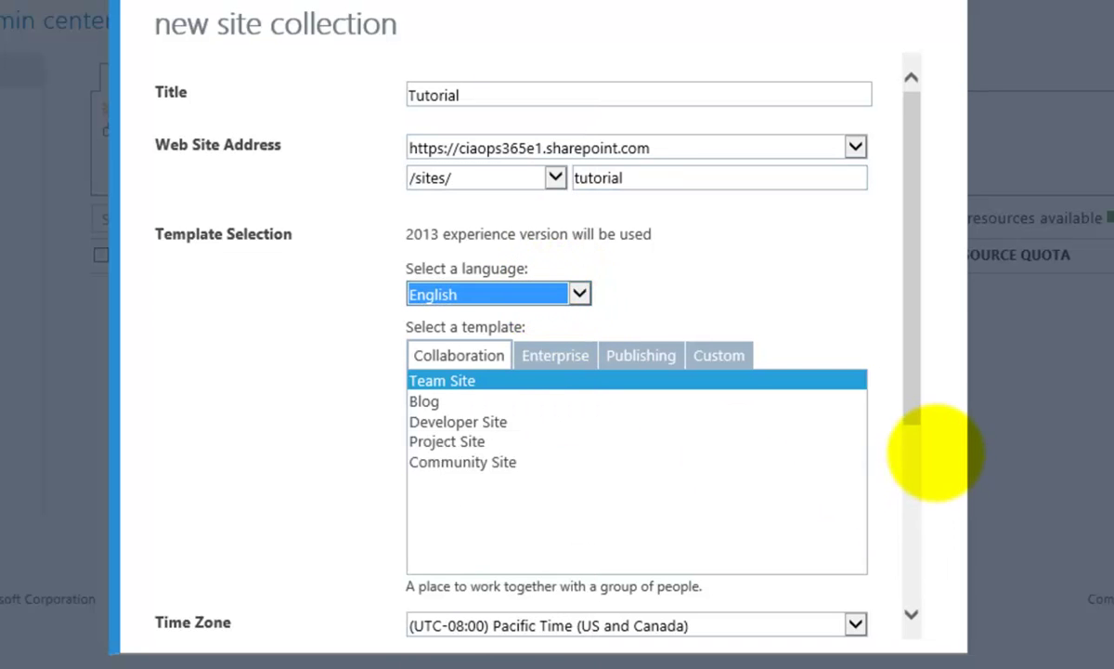
pyautogui.click(910, 613)
pyautogui.click(910, 613)
pyautogui.click(910, 613)
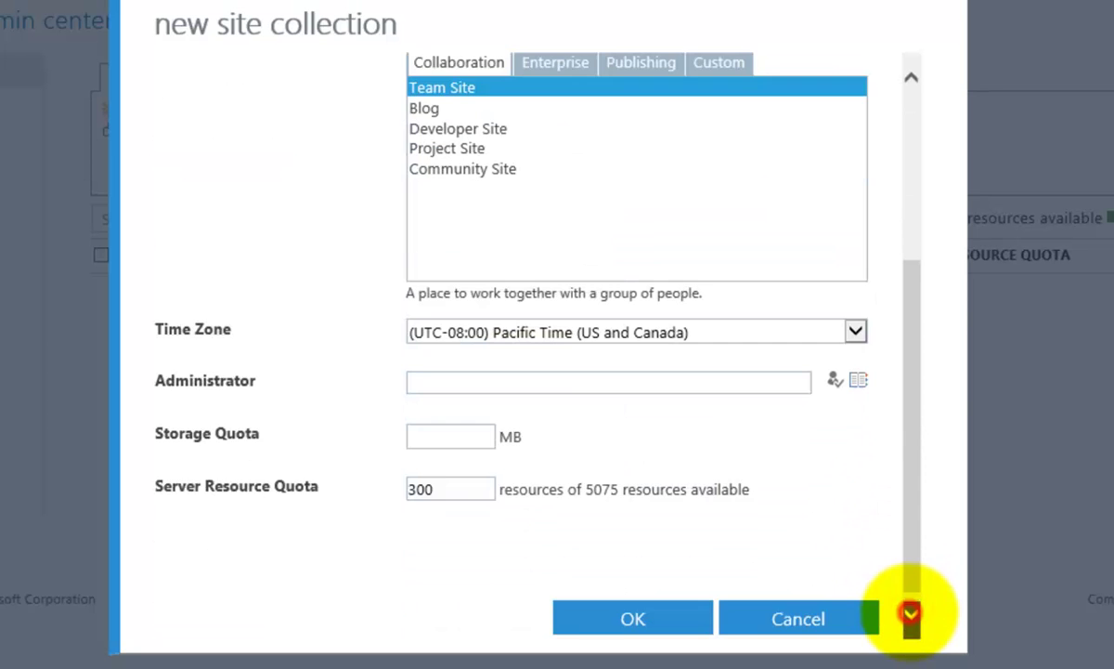
pyautogui.moveTo(915, 566); pyautogui.dragTo(919, 454)
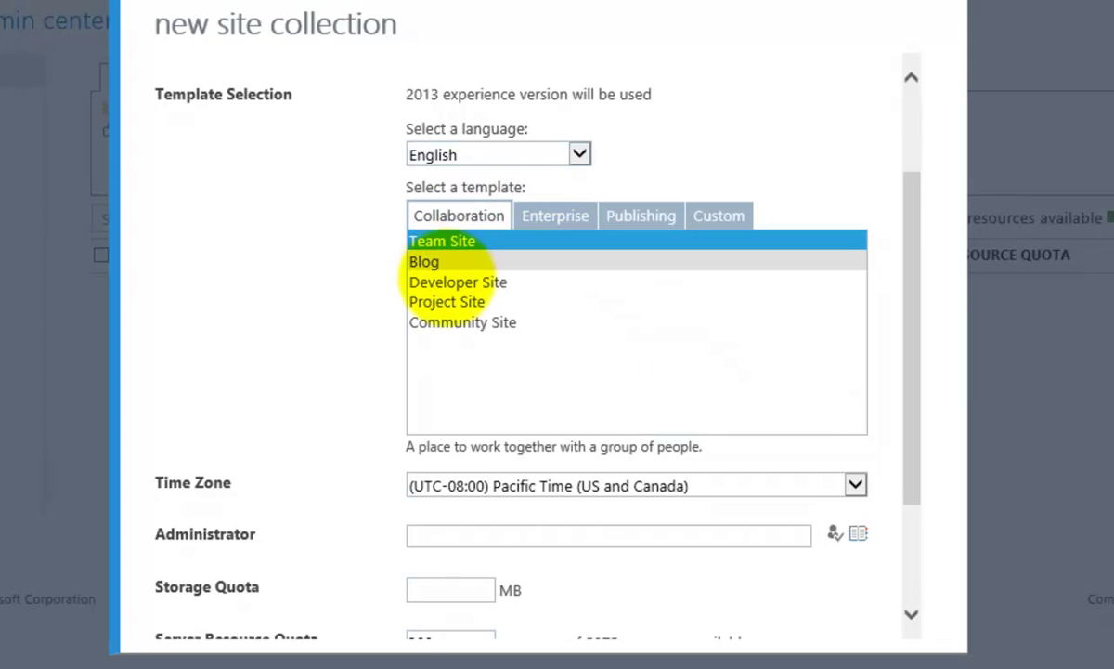
pyautogui.click(564, 216)
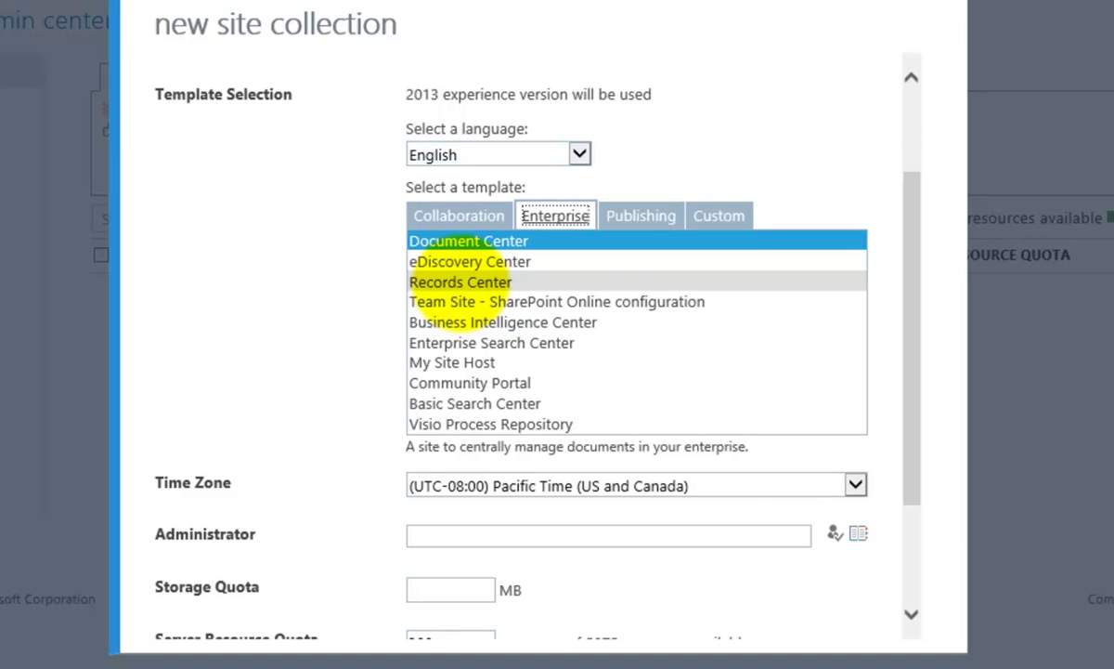
pyautogui.click(626, 216)
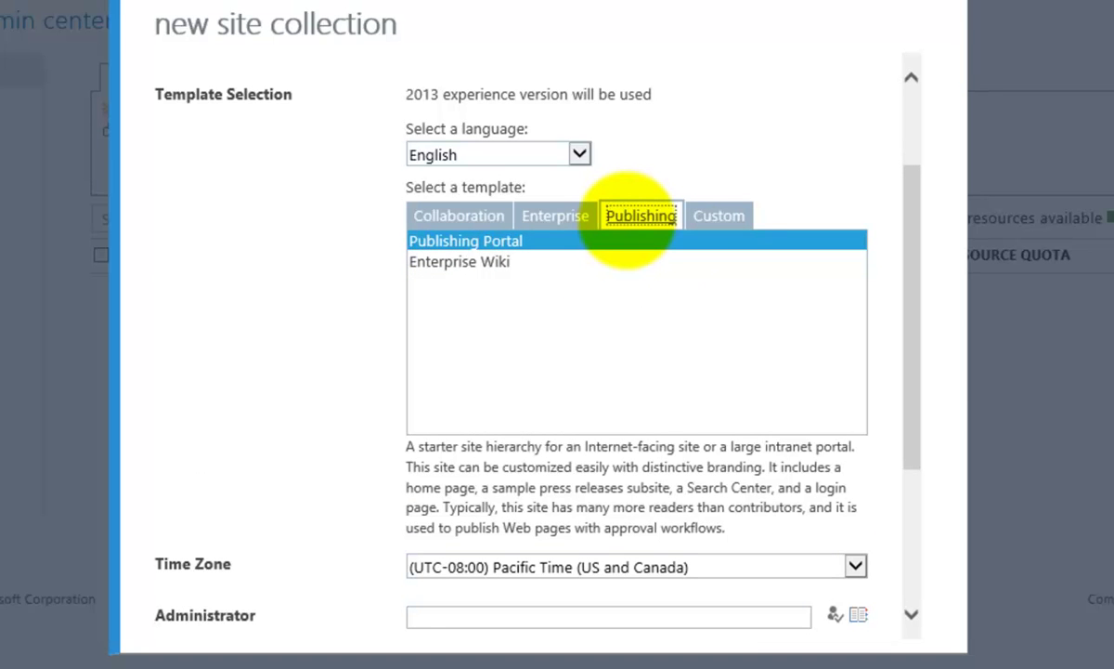
pyautogui.click(710, 216)
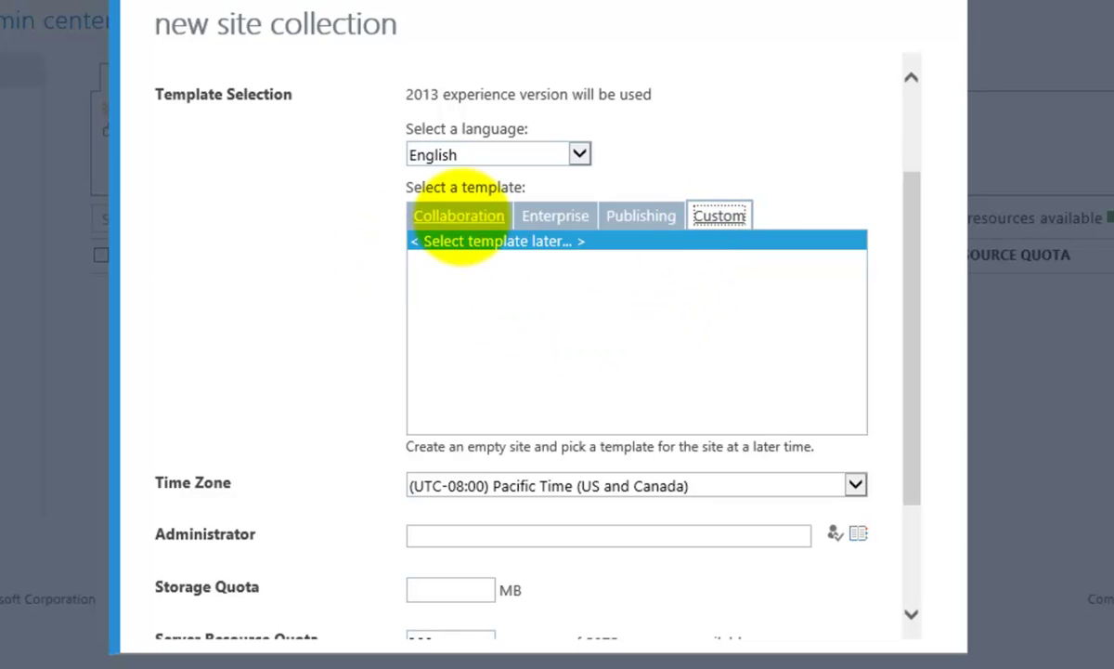
pyautogui.click(460, 216)
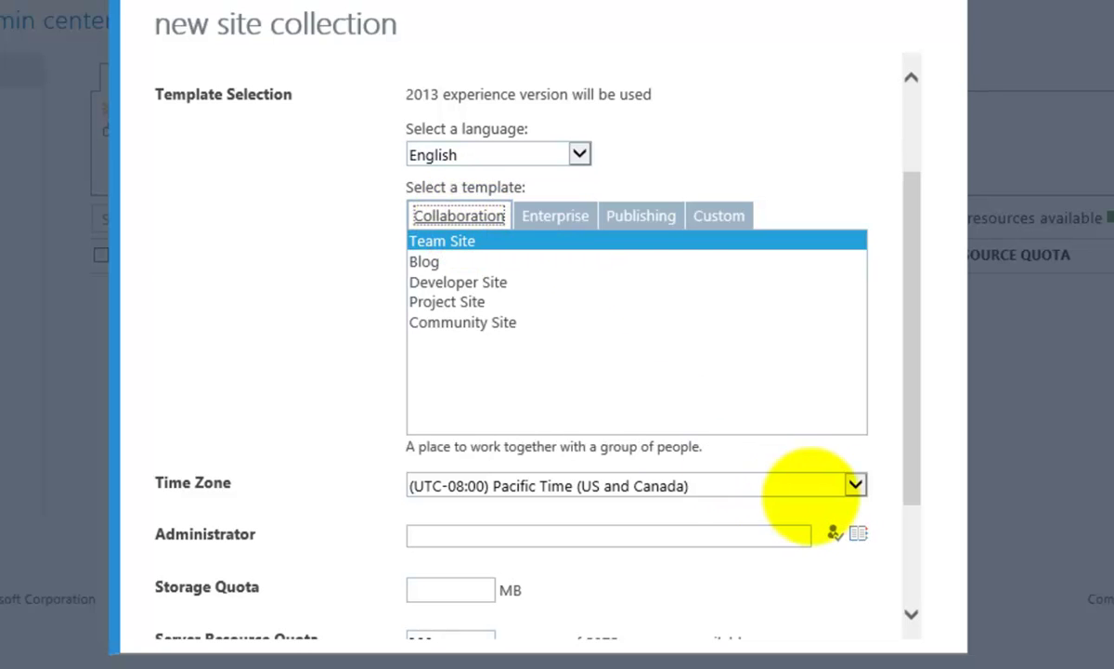
# Step: Pick (UTC+10:00) Canberra, Melbourne, Sydney from the Time Zone list
pyautogui.click(856, 484)
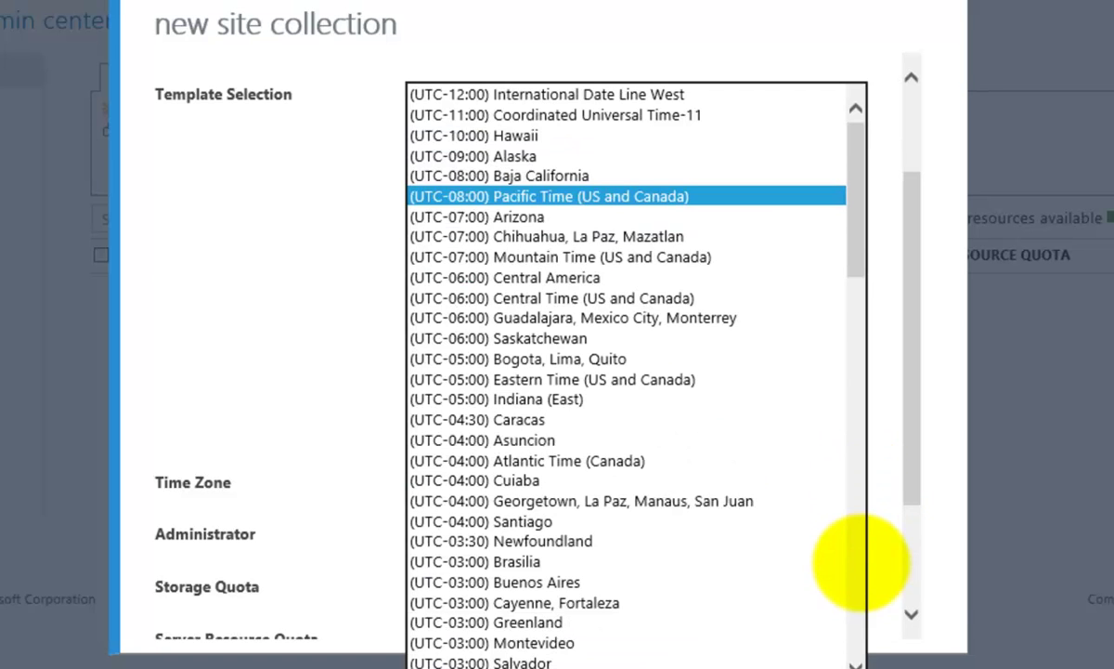
pyautogui.click(856, 632)
pyautogui.click(854, 631)
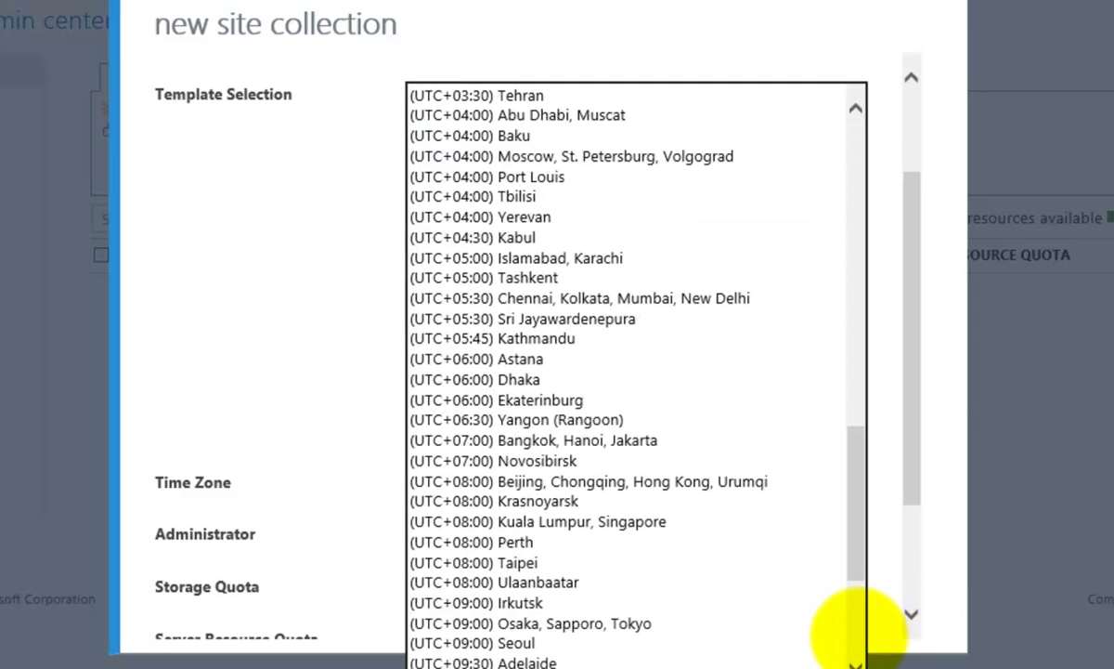
pyautogui.click(855, 631)
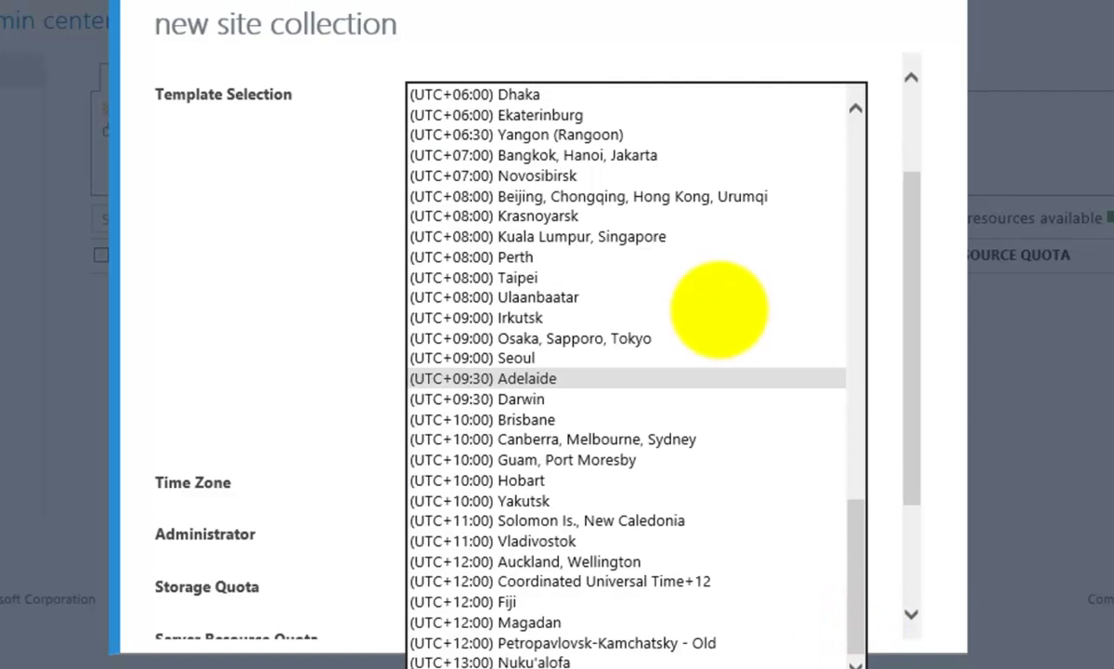
pyautogui.click(670, 437)
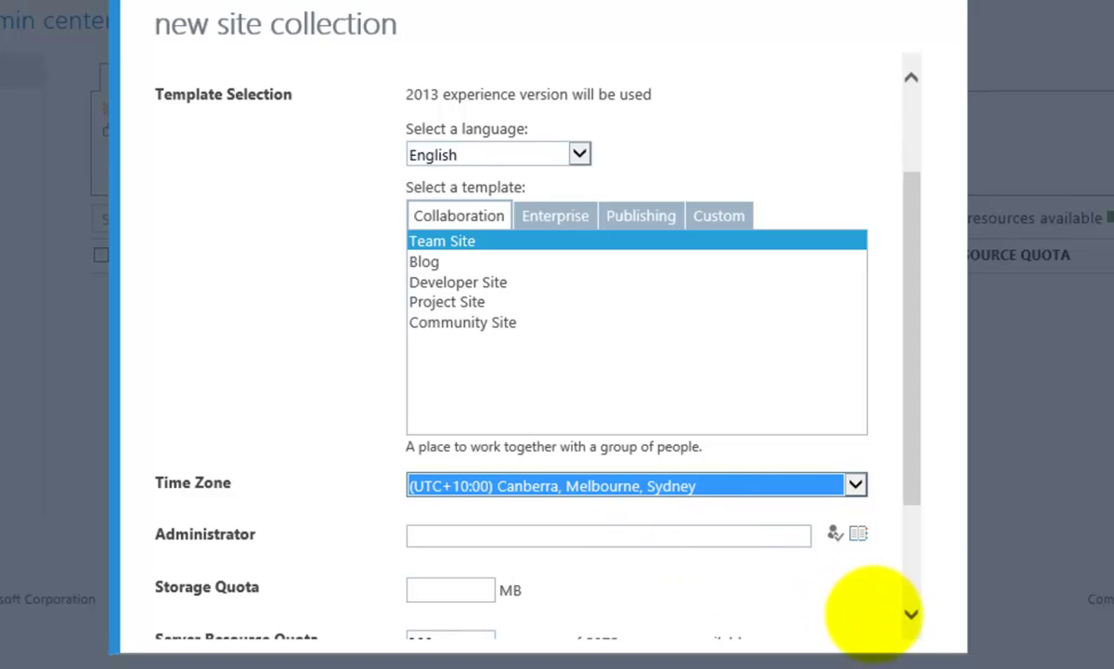
pyautogui.click(911, 613)
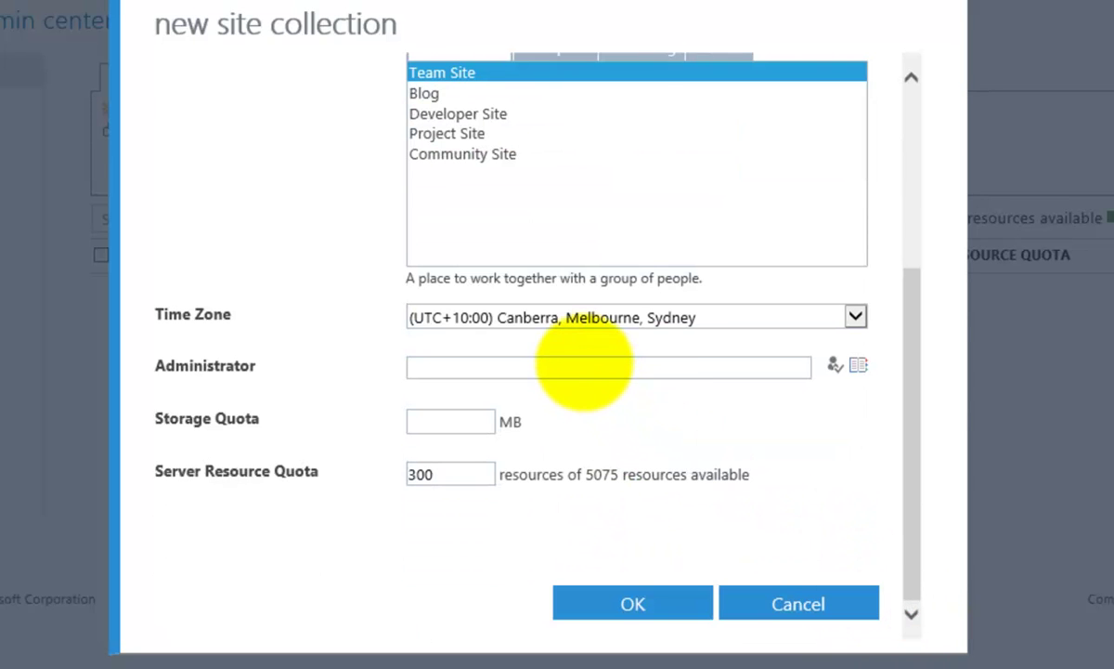
# Step: Replace the administrator entry with the user's full name, cancelling the people lookup without selecting anyone
pyautogui.click(584, 364)
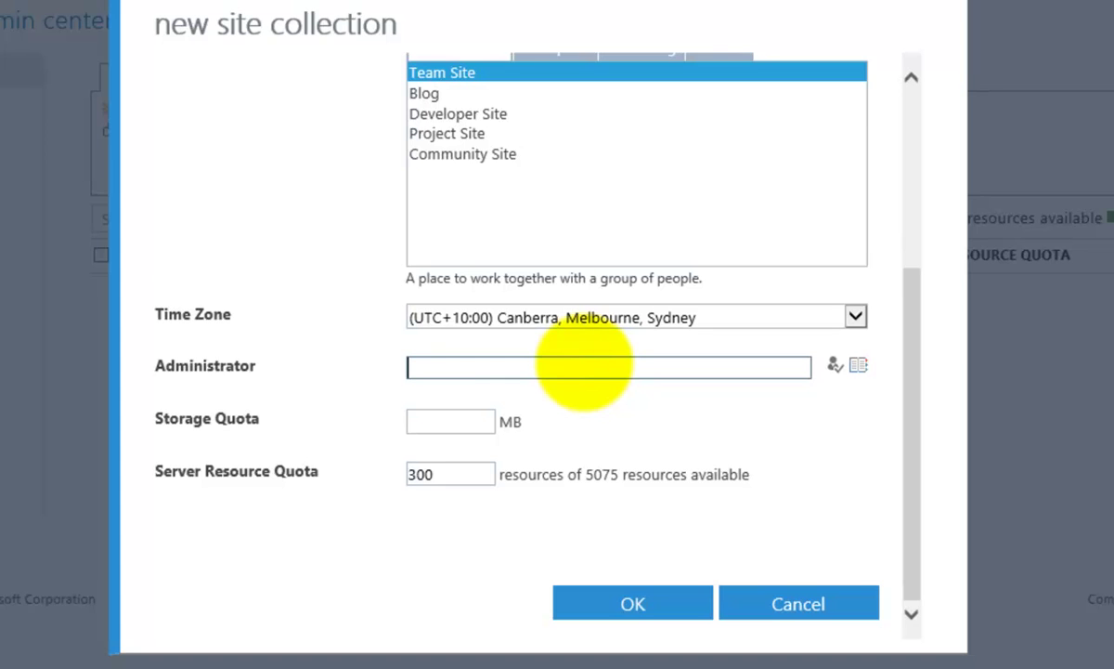
pyautogui.write('robert')
pyautogui.press('BackSpace')
pyautogui.press('BackSpace')
pyautogui.press('BackSpace')
pyautogui.press('BackSpace')
pyautogui.press('BackSpace')
pyautogui.press('BackSpace')
pyautogui.press('BackSpace')
pyautogui.write('admin')
pyautogui.hotkey('ctrl', 'k')
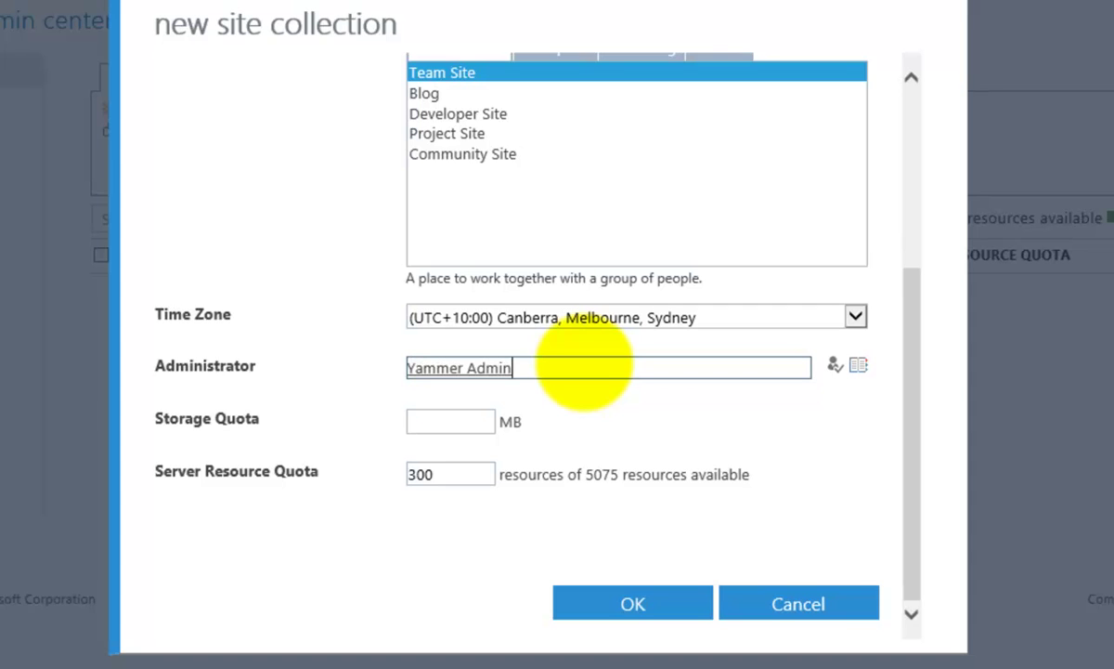
pyautogui.press('BackSpace')
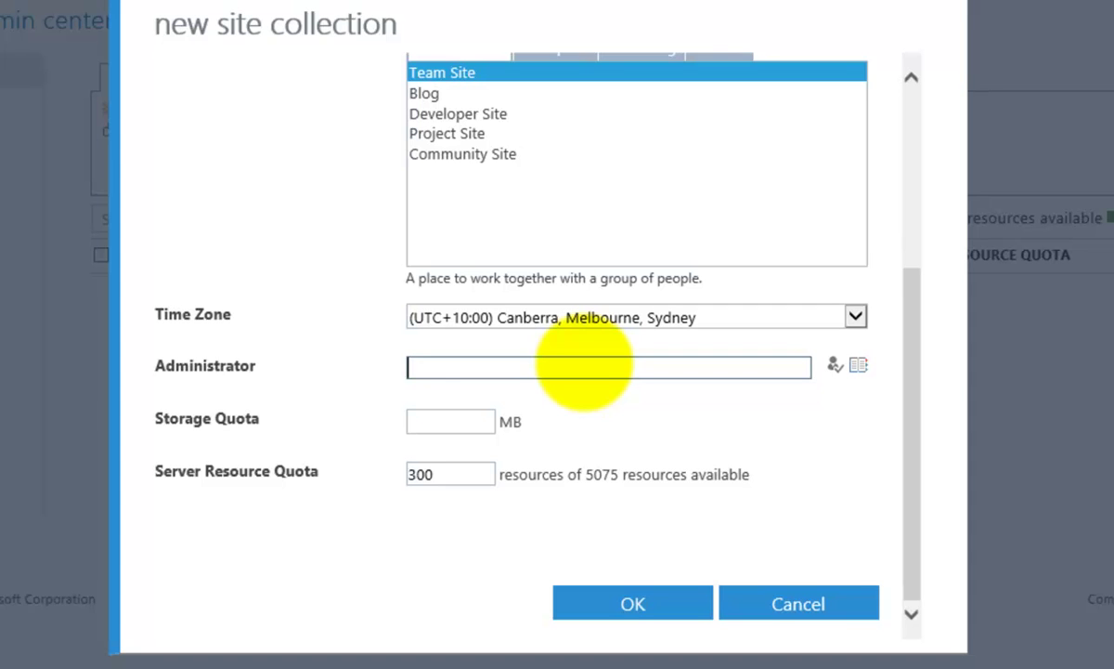
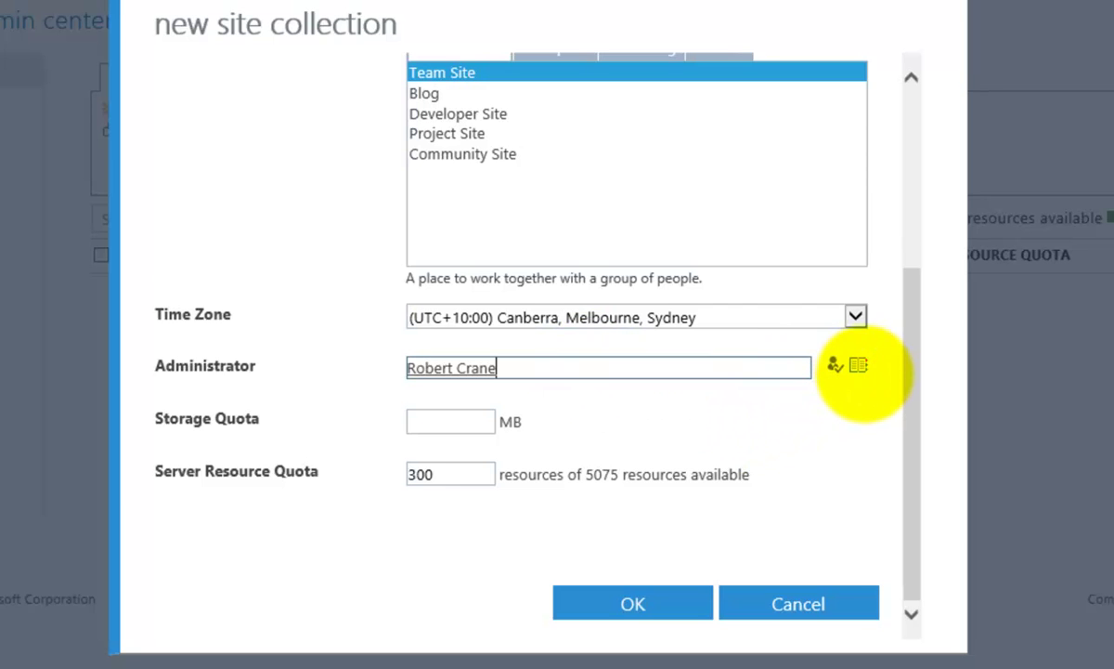
pyautogui.click(857, 365)
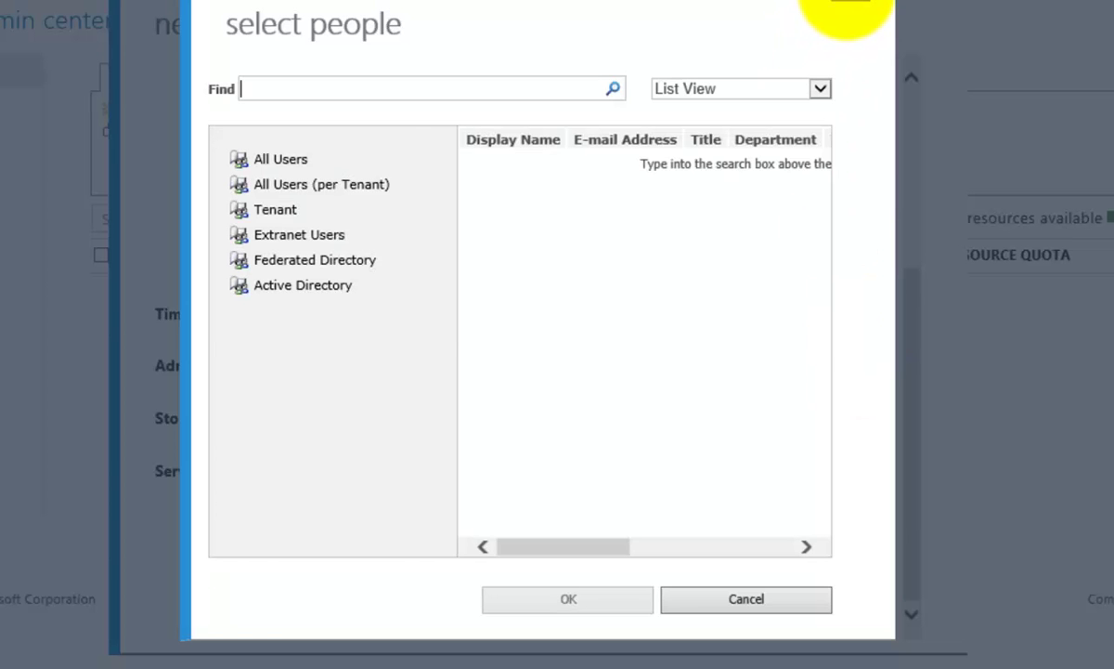
pyautogui.click(847, 12)
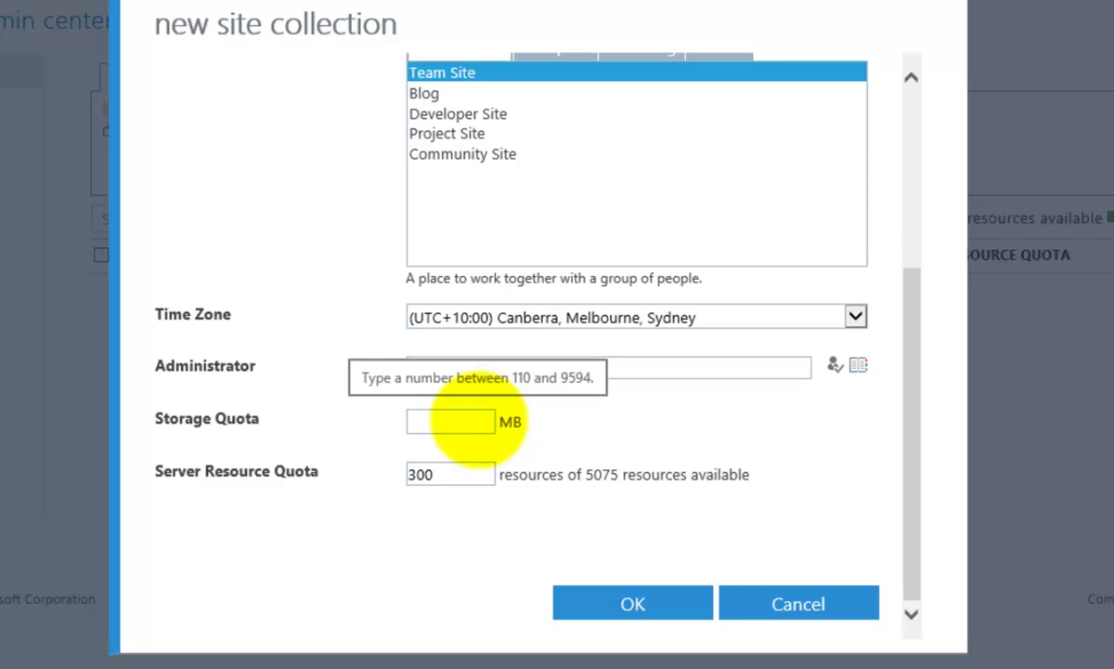
# Step: Enter a 1000 MB storage quota and reduce the server resource quota from 300 to 30
pyautogui.click(479, 419)
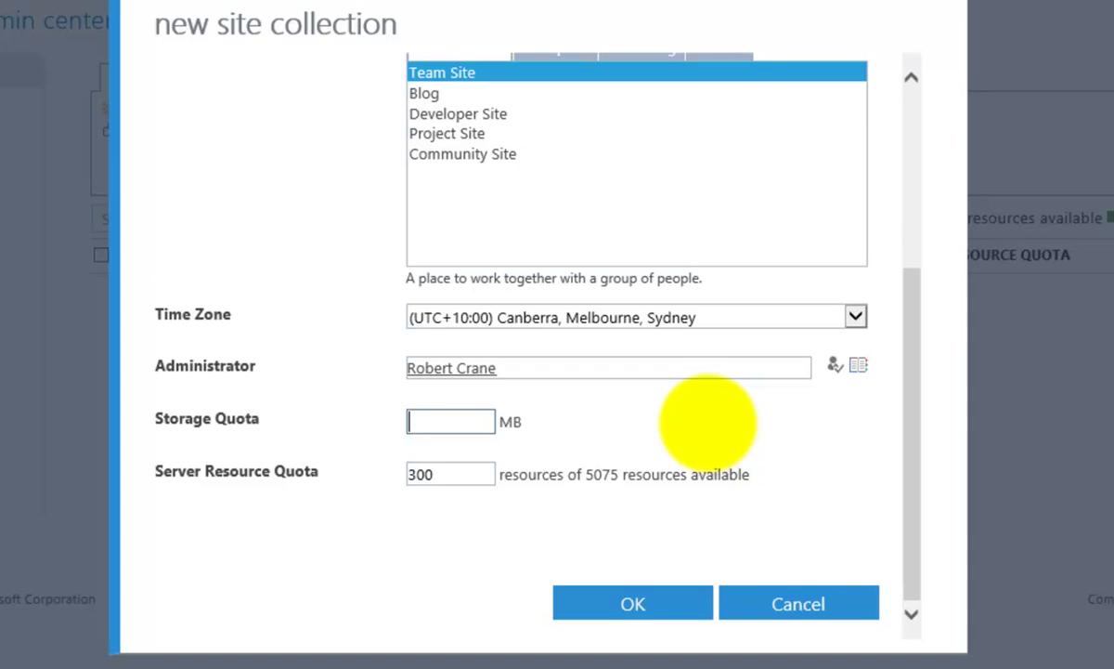
pyautogui.write('1000')
pyautogui.click(468, 474)
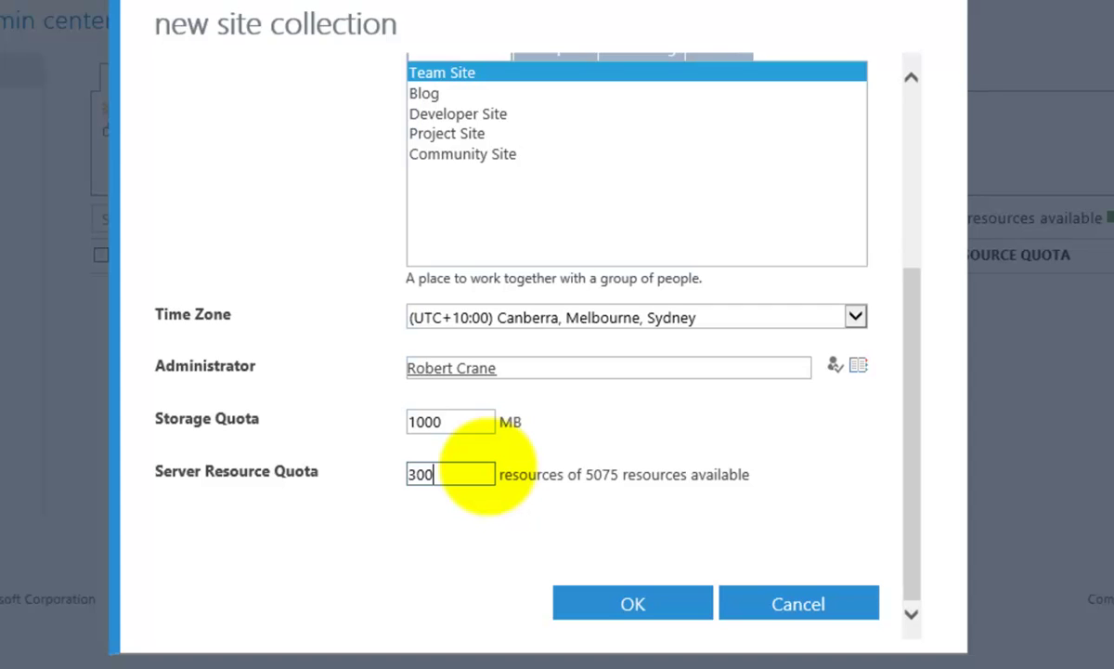
pyautogui.press('BackSpace')
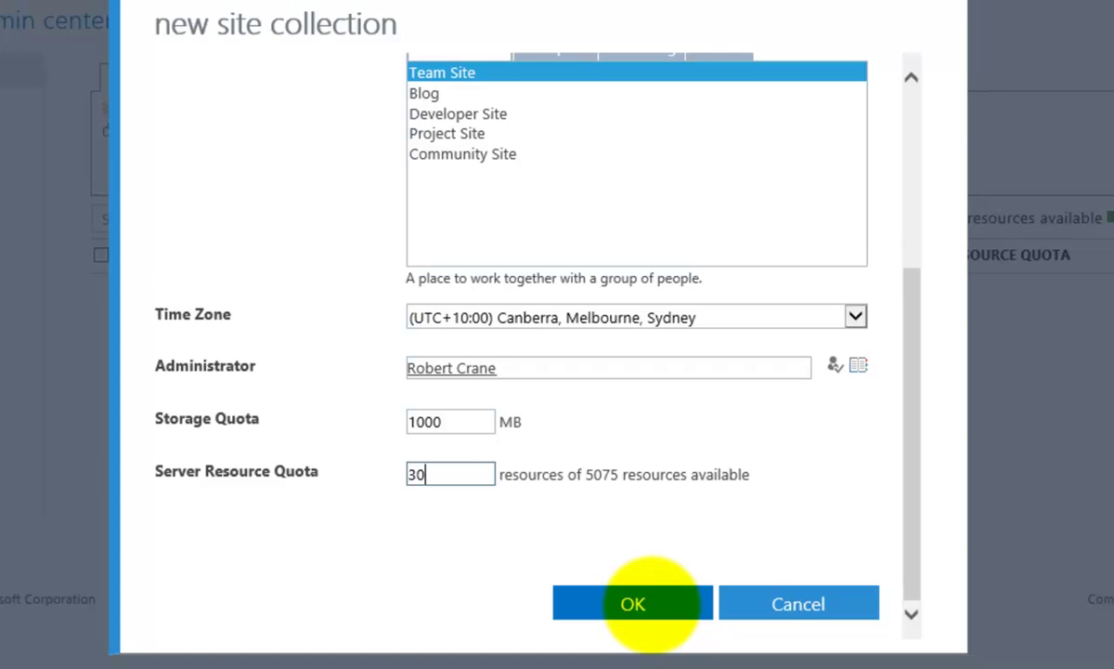
# Step: Confirm the form with OK and select the new /sites/tutorial row in the list
pyautogui.click(650, 603)
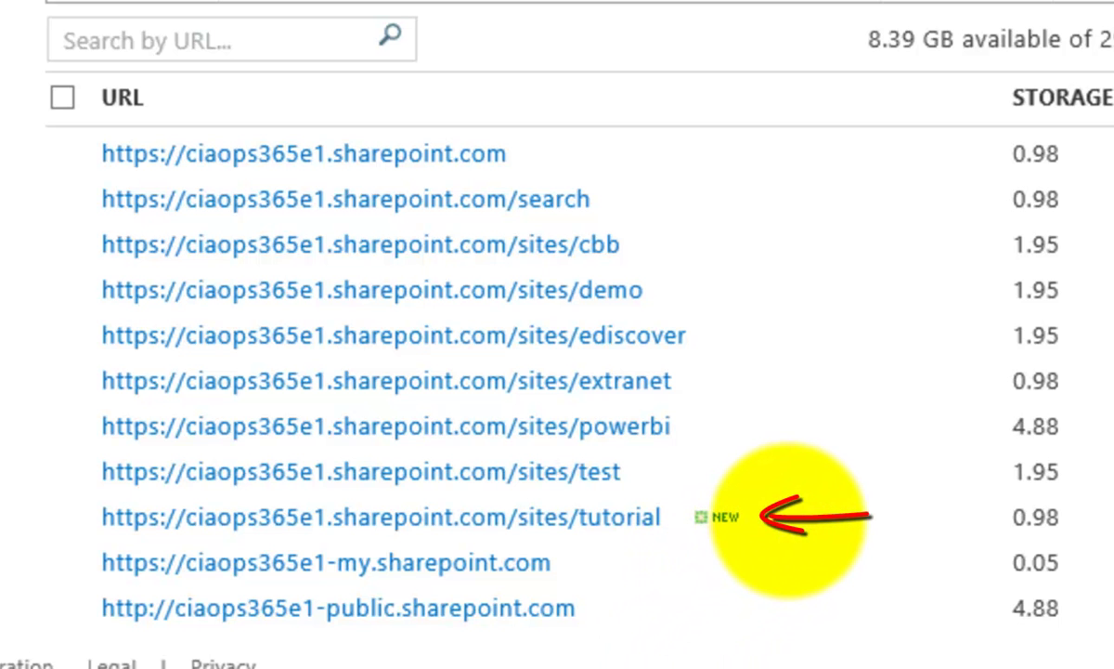
pyautogui.click(789, 517)
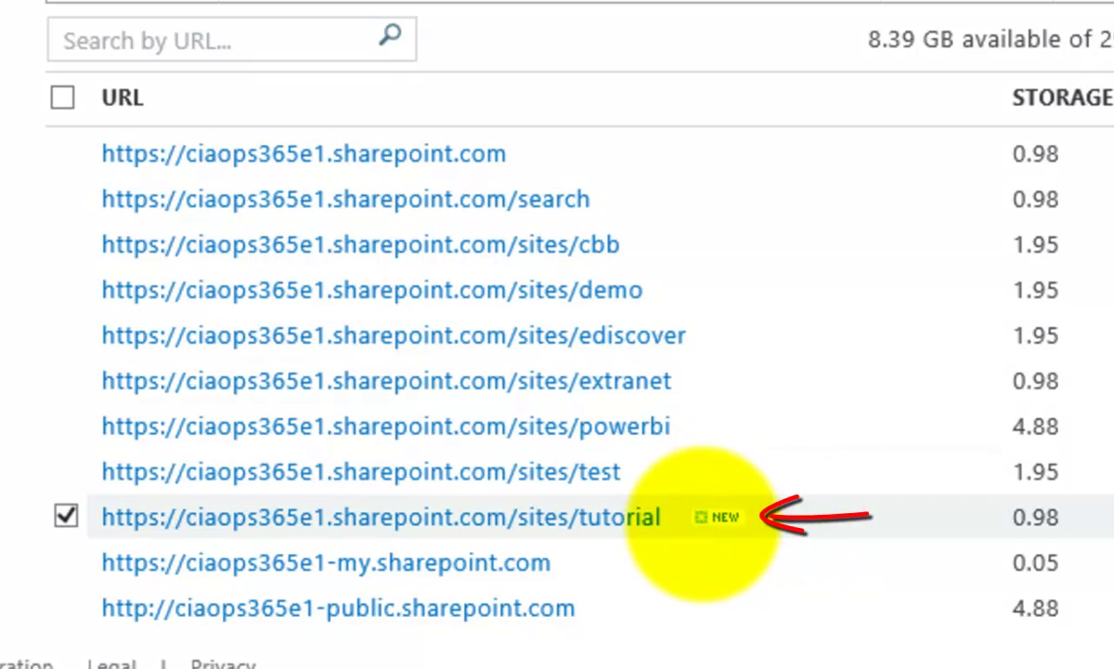
pyautogui.click(671, 517)
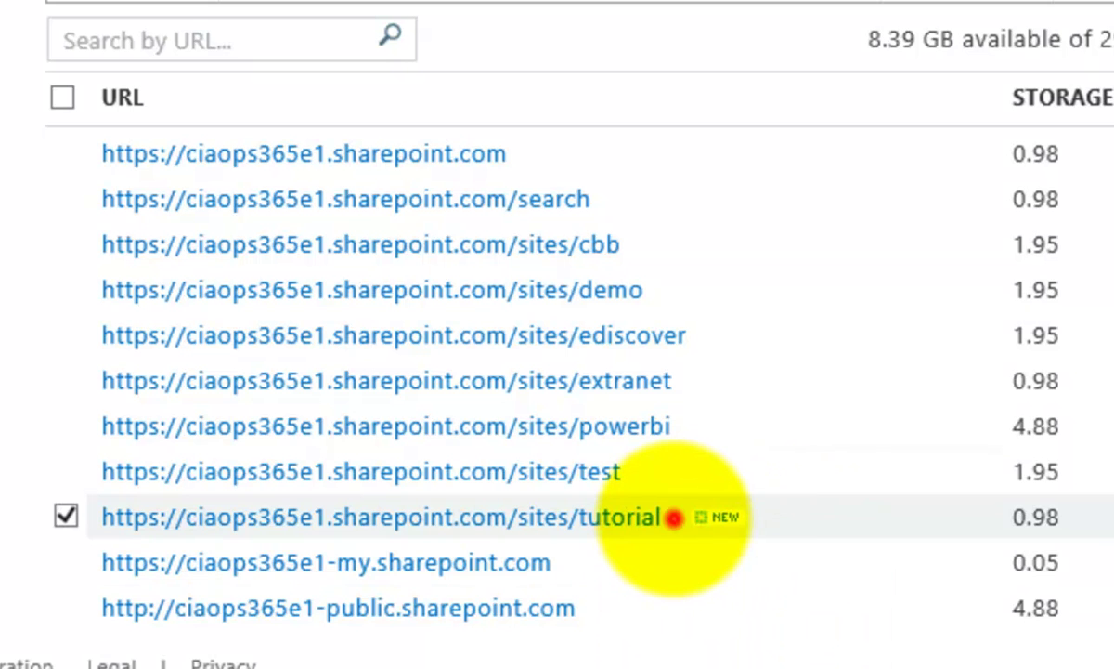
pyautogui.click(673, 517)
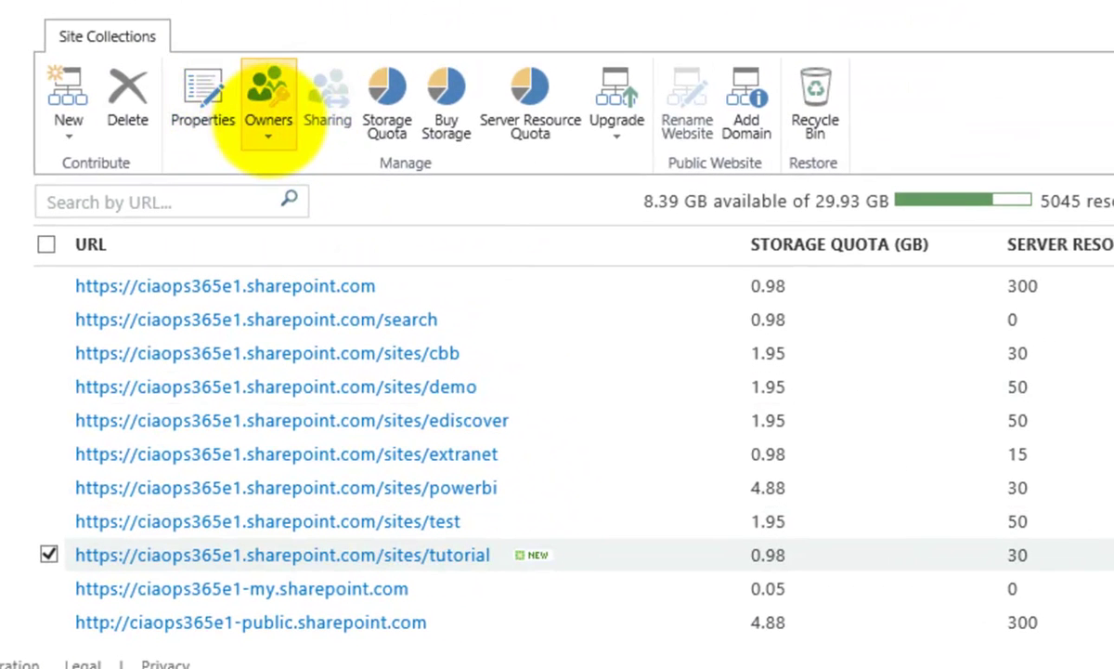
pyautogui.click(262, 135)
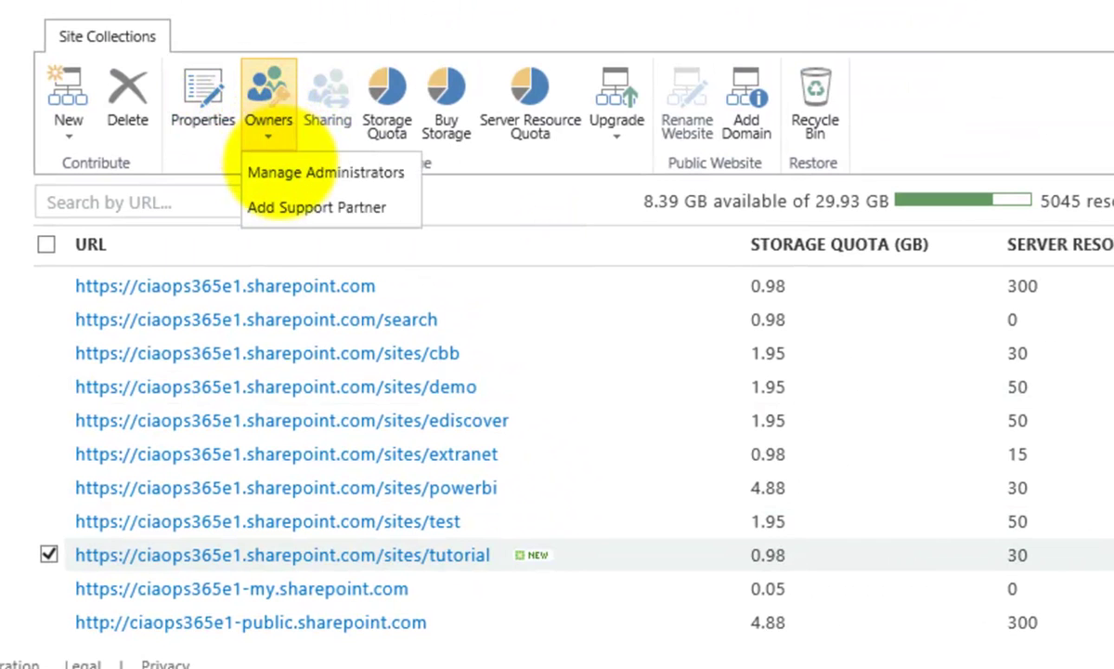
pyautogui.click(282, 173)
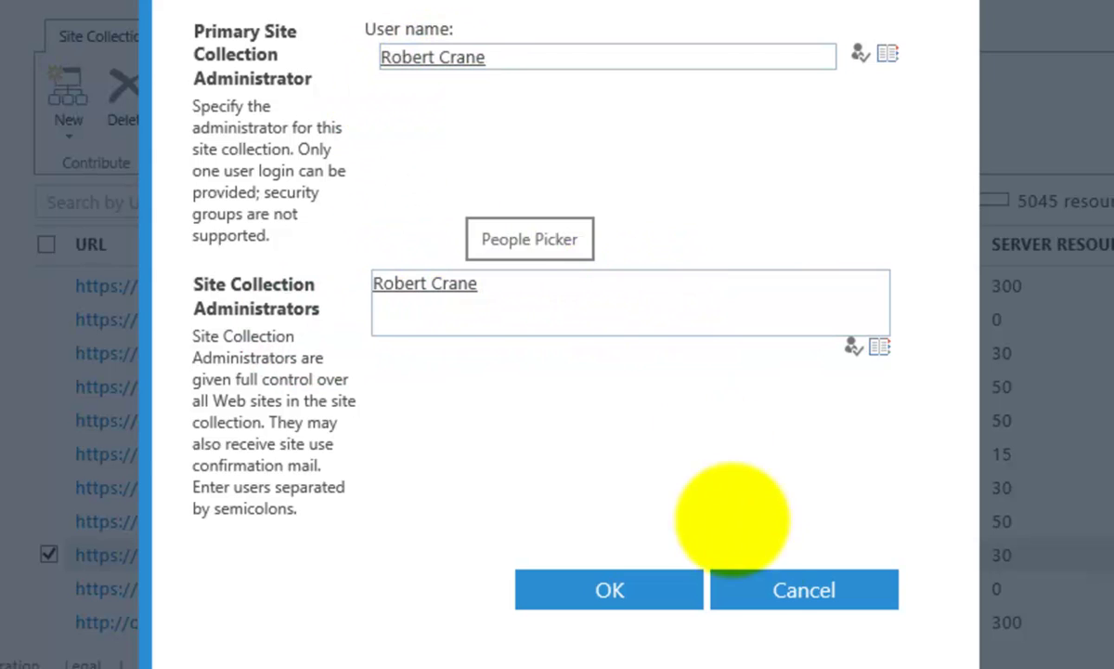
pyautogui.click(763, 599)
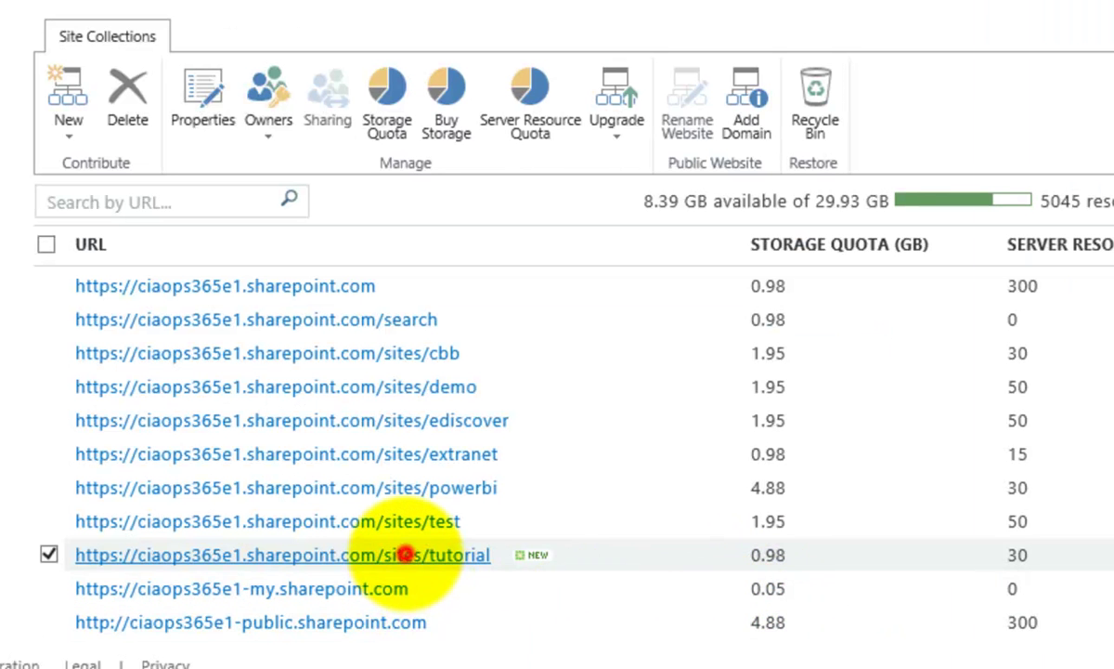
# Step: Open the tutorial site's properties and follow its Web Site Address link
pyautogui.click(406, 555)
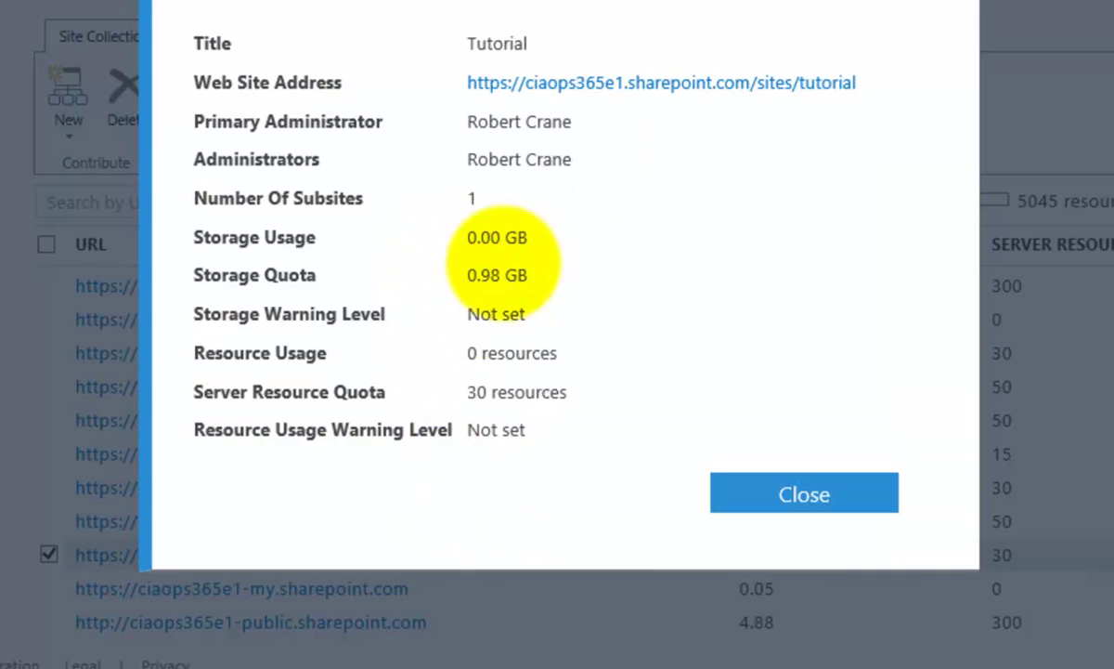
pyautogui.click(614, 83)
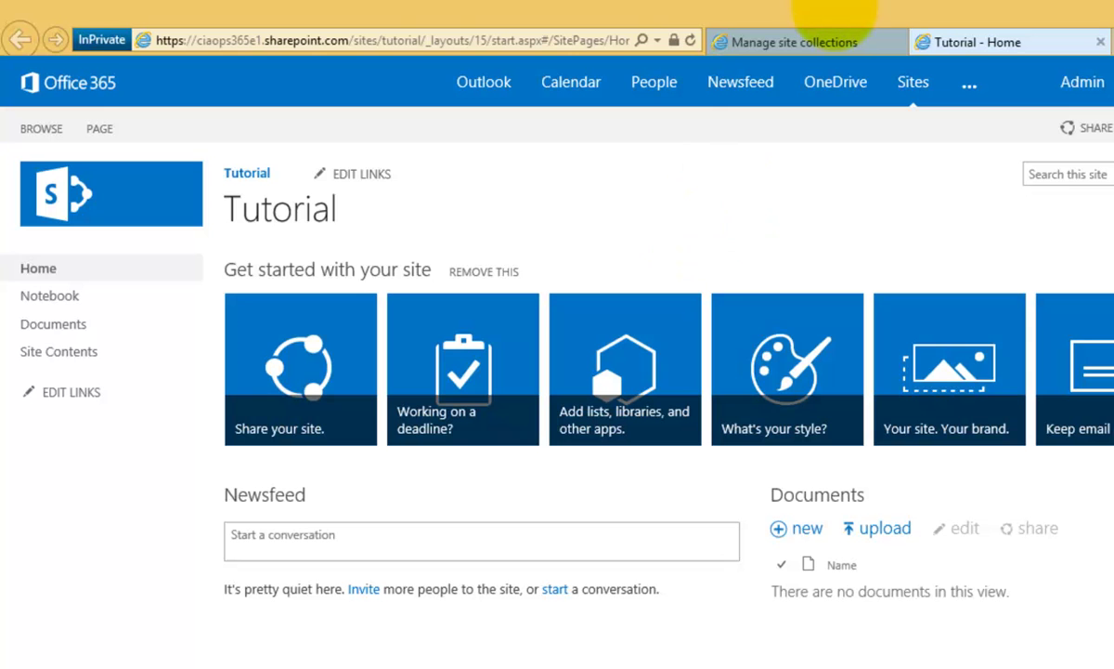
# Step: Return to the Manage site collections tab and close the properties summary
pyautogui.click(819, 41)
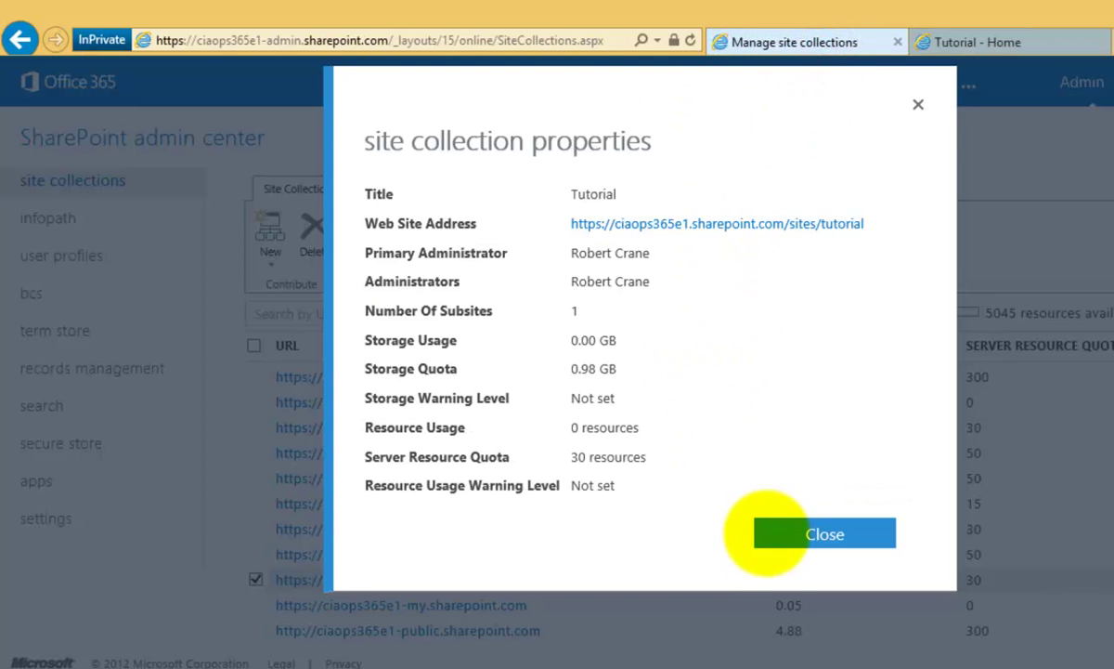
pyautogui.click(784, 533)
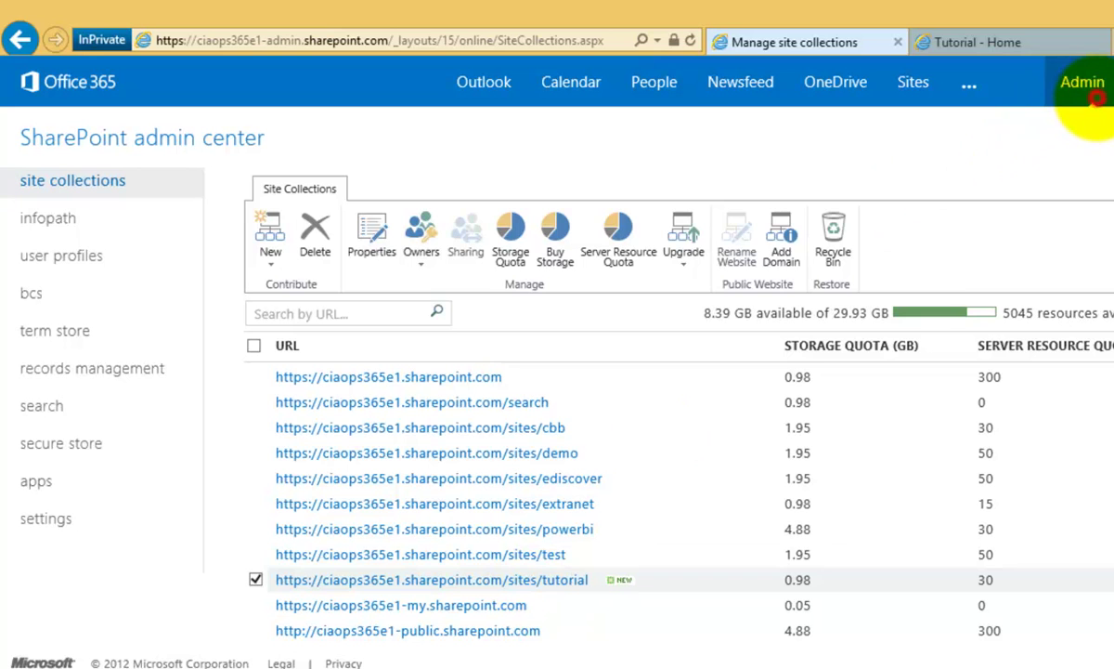
pyautogui.click(1086, 88)
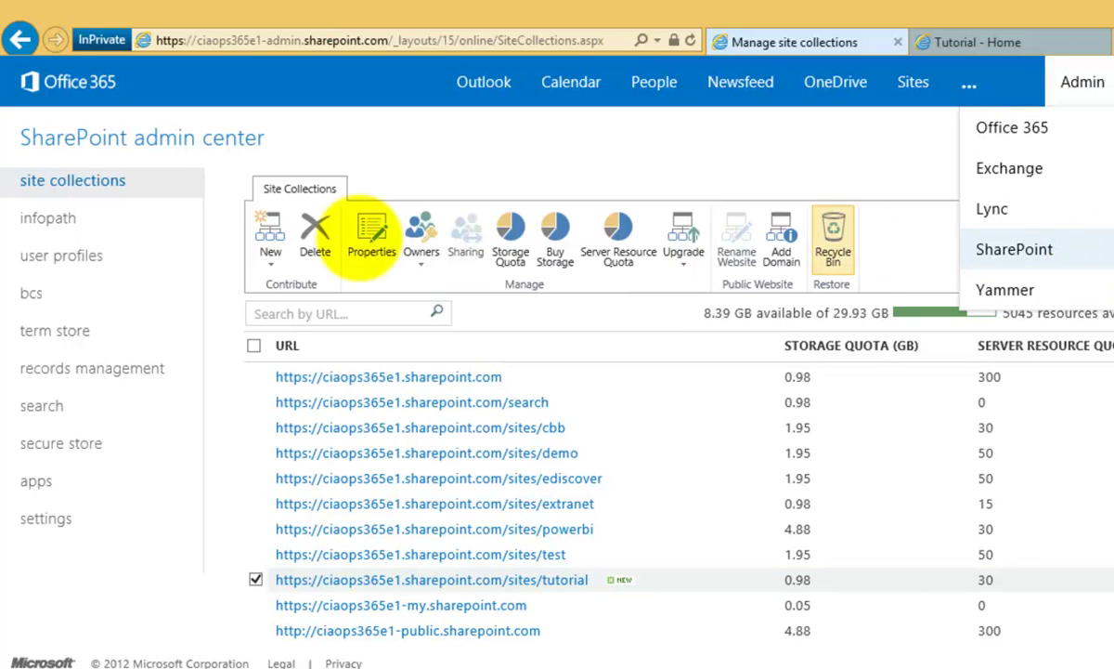
pyautogui.click(146, 148)
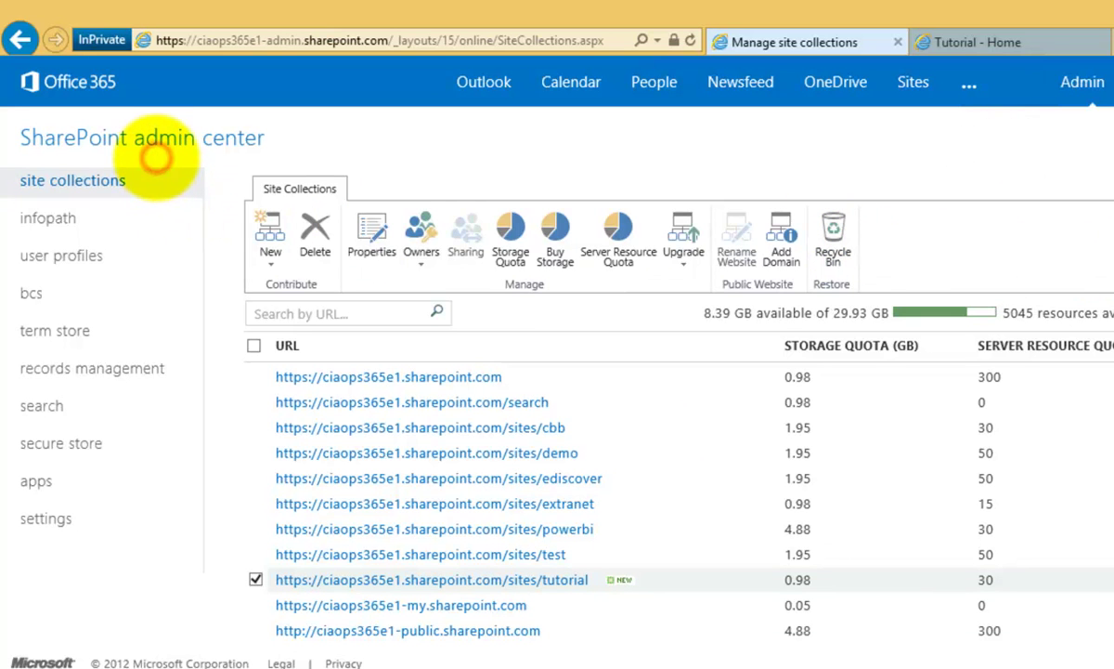
pyautogui.click(266, 266)
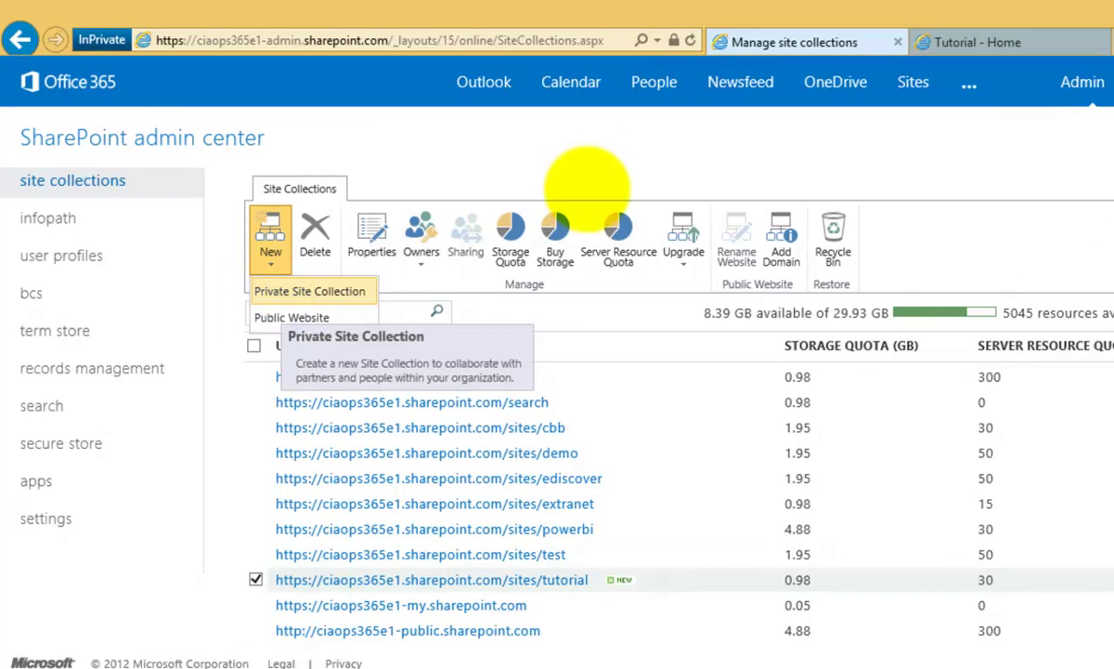
pyautogui.click(612, 175)
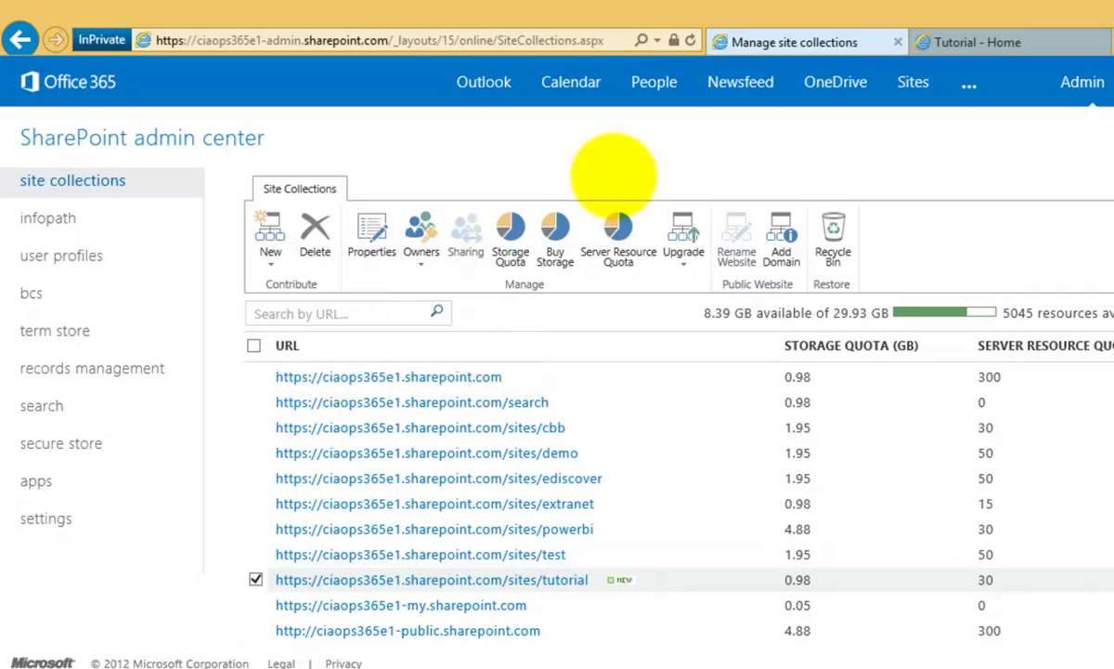